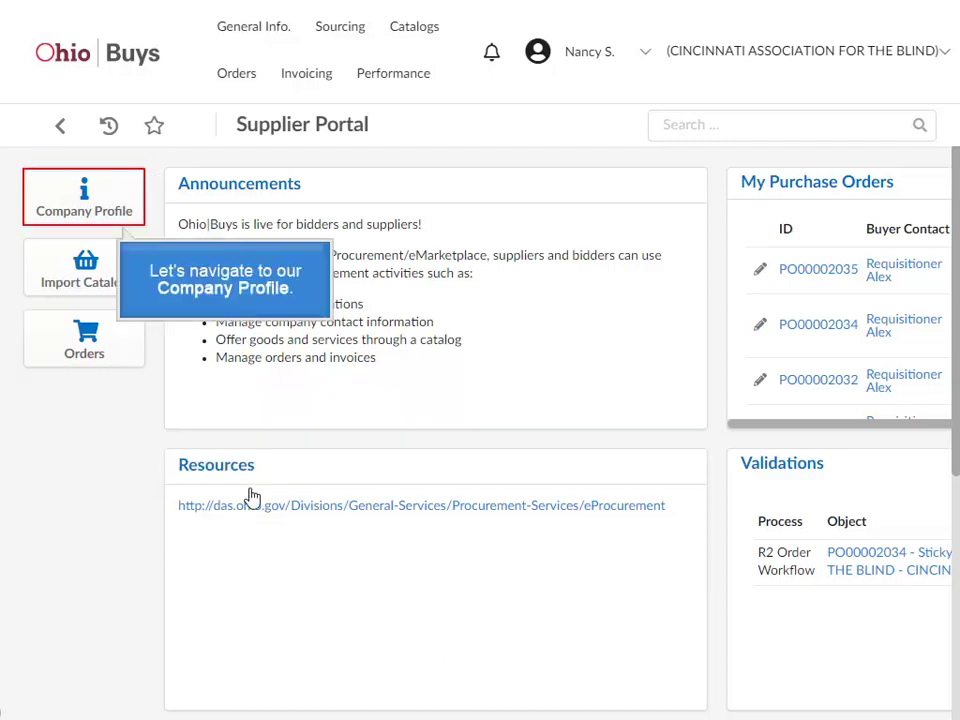
Step: Review the Company Profile page, return to the portal home, and open Orders > Acknowledge Orders
left_click(88, 205)
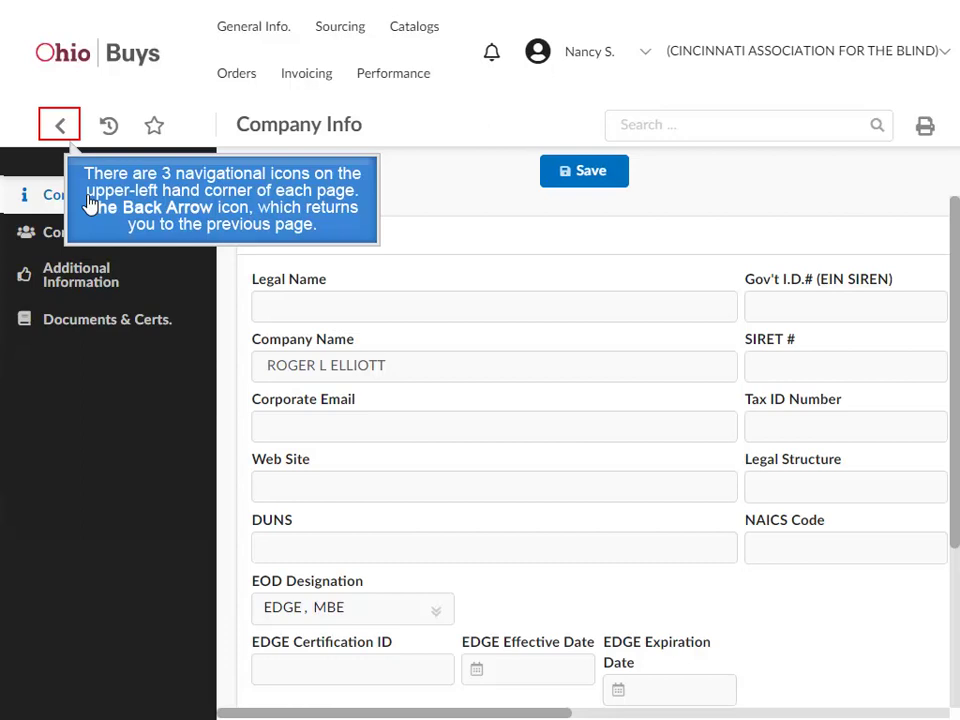
left_click(58, 130)
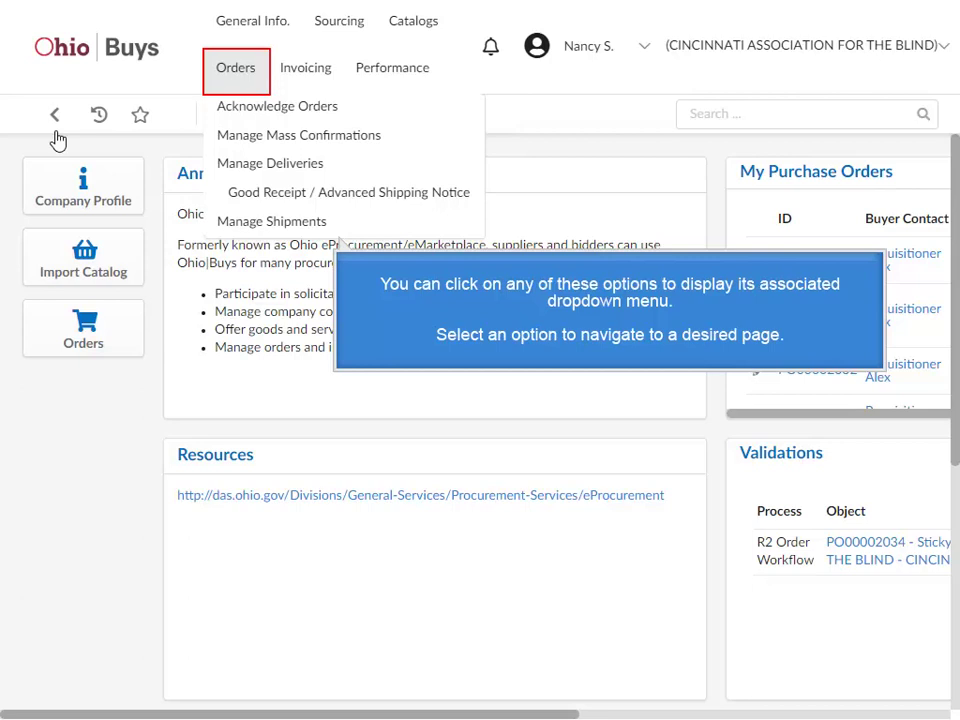
left_click(254, 106)
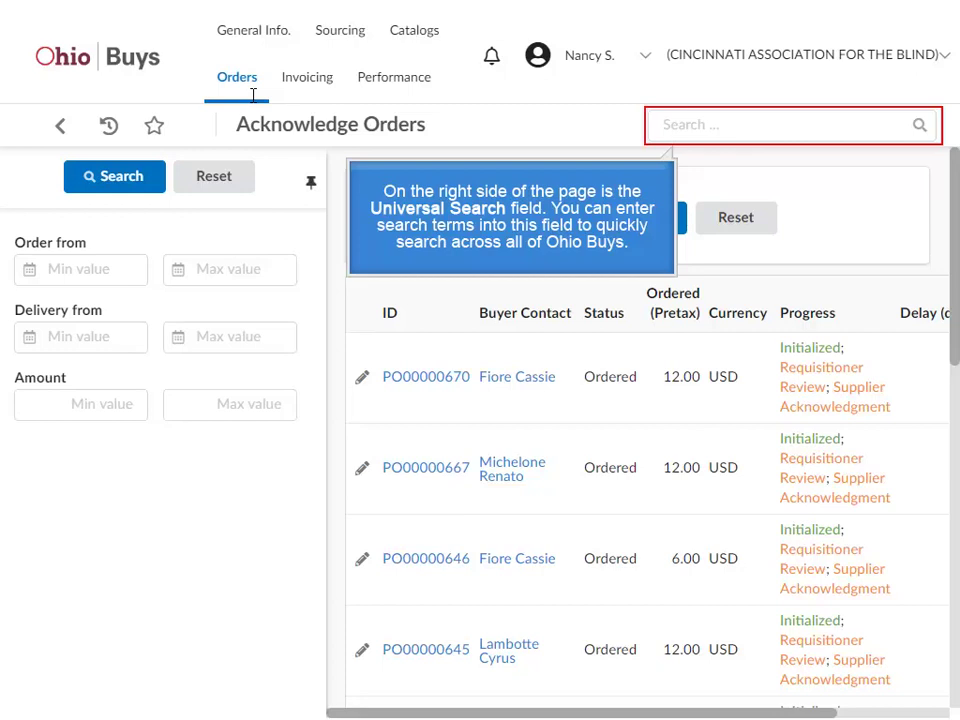
Step: Search the acknowledge-orders list by an order number, then open the user account dropdown from home
left_click(703, 118)
type("0670")
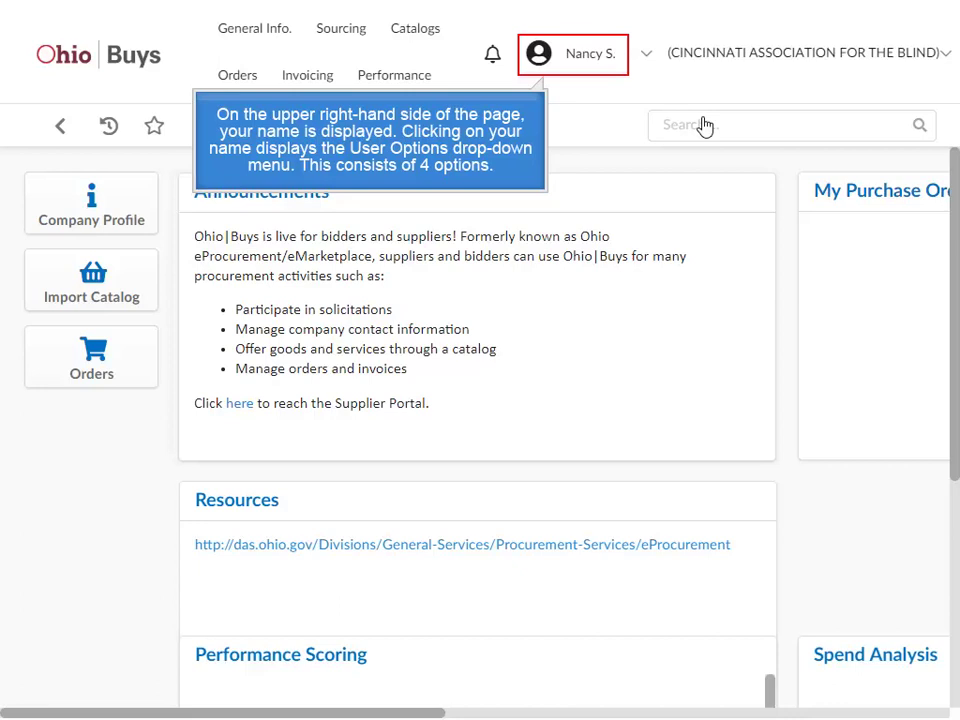
left_click(581, 54)
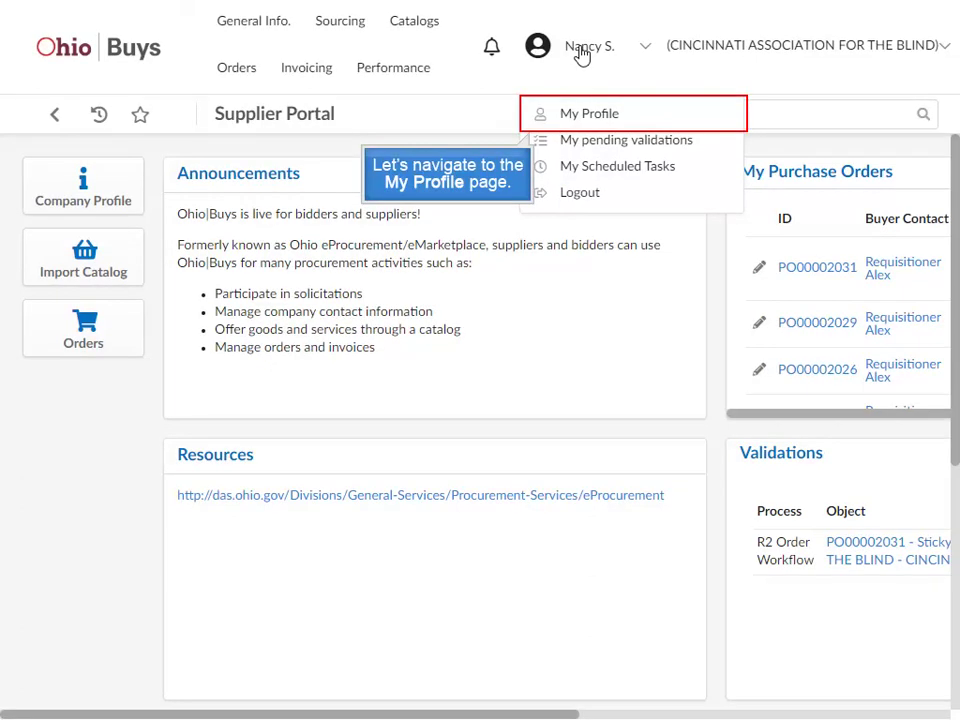
Step: Choose My Profile from the user account menu to reach Profile Management
left_click(549, 112)
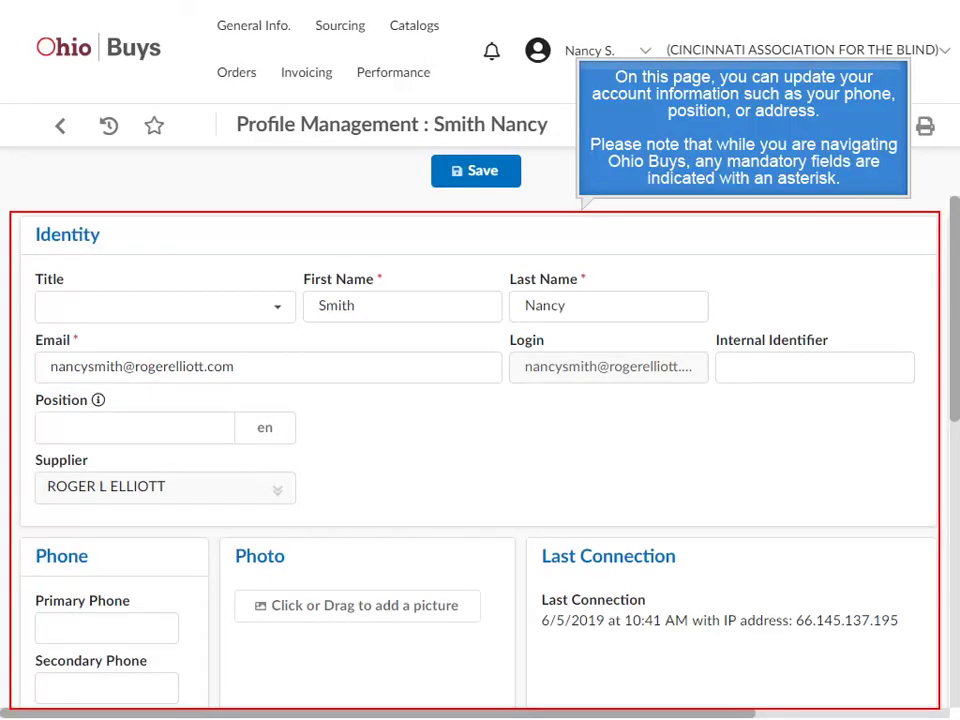
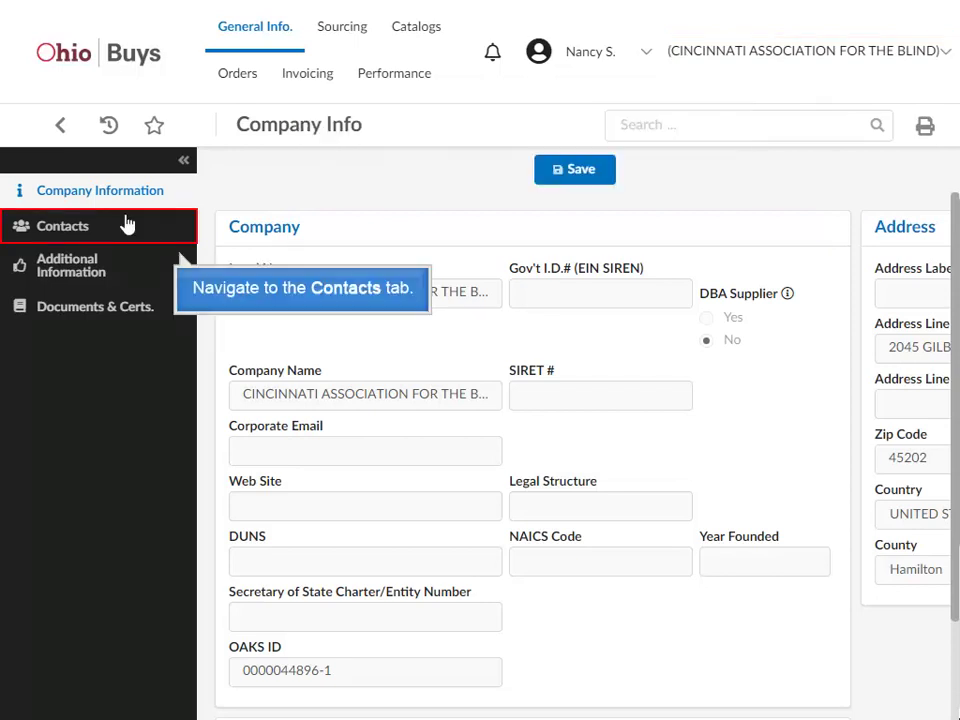
Step: From the company's Contacts list, start a new supplier contact form
left_click(96, 224)
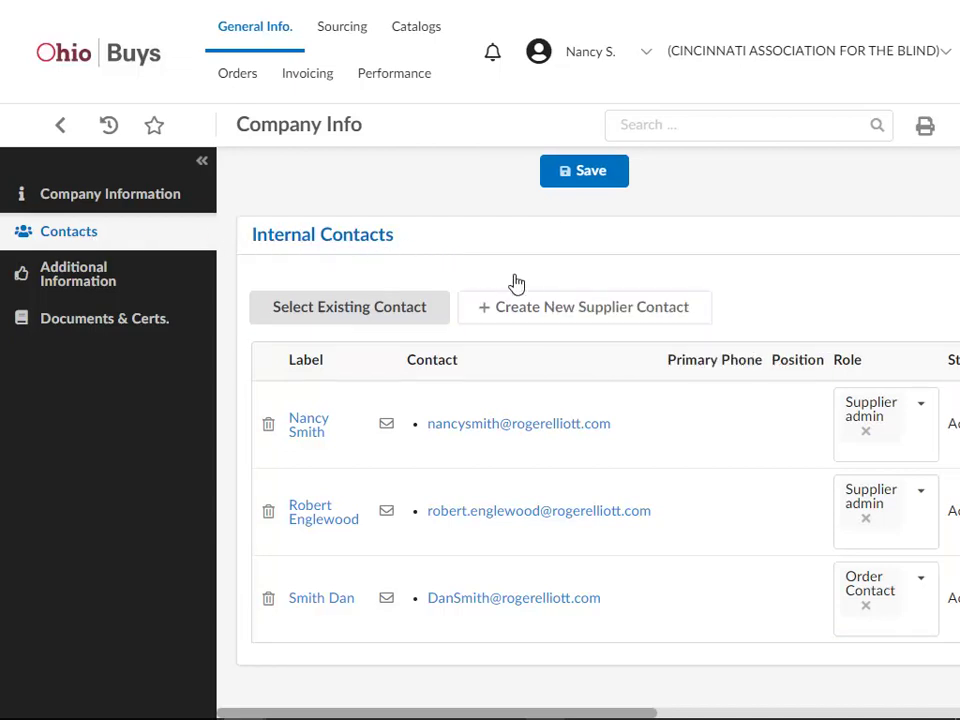
left_click(535, 308)
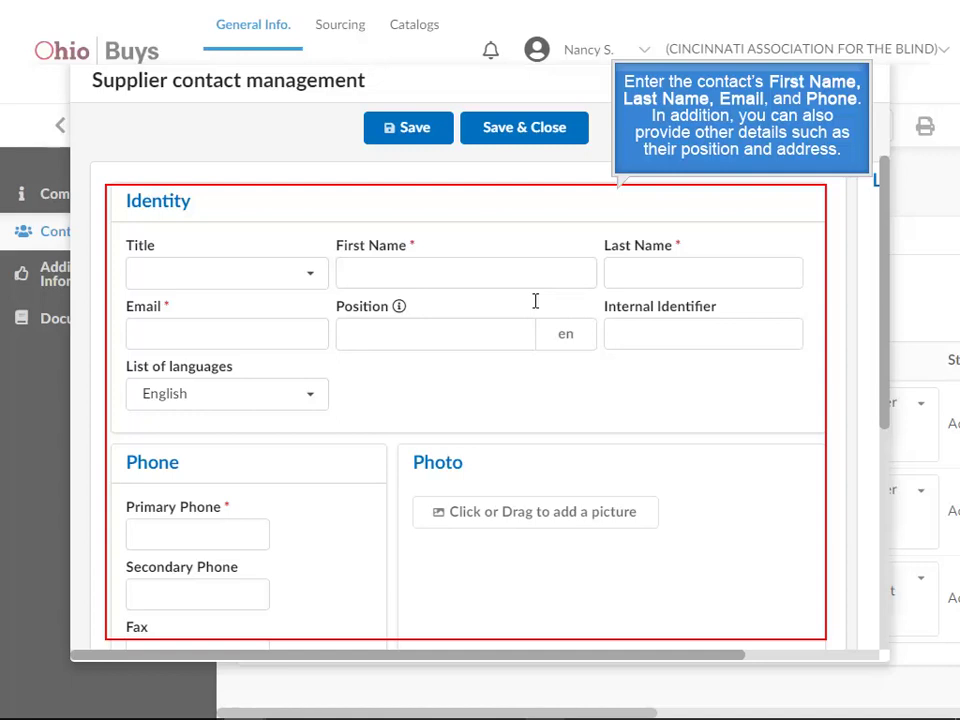
Step: Enter the contact's first and last name, paste their e-mail and primary phone, and save
left_click(395, 267)
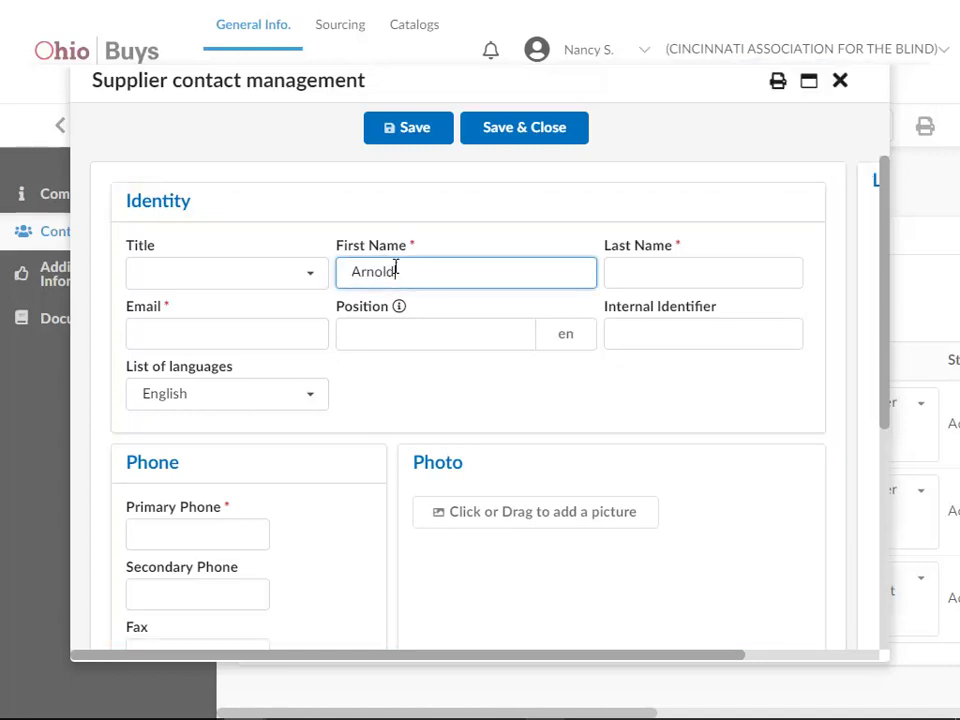
left_click(638, 266)
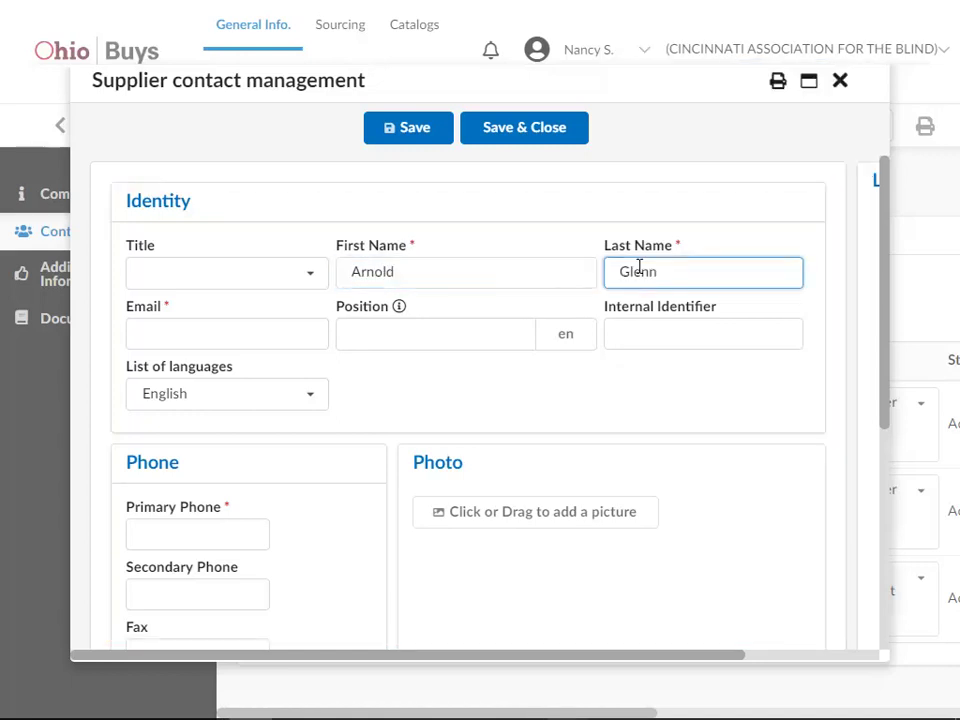
left_click(227, 330)
key("ctrl+v")
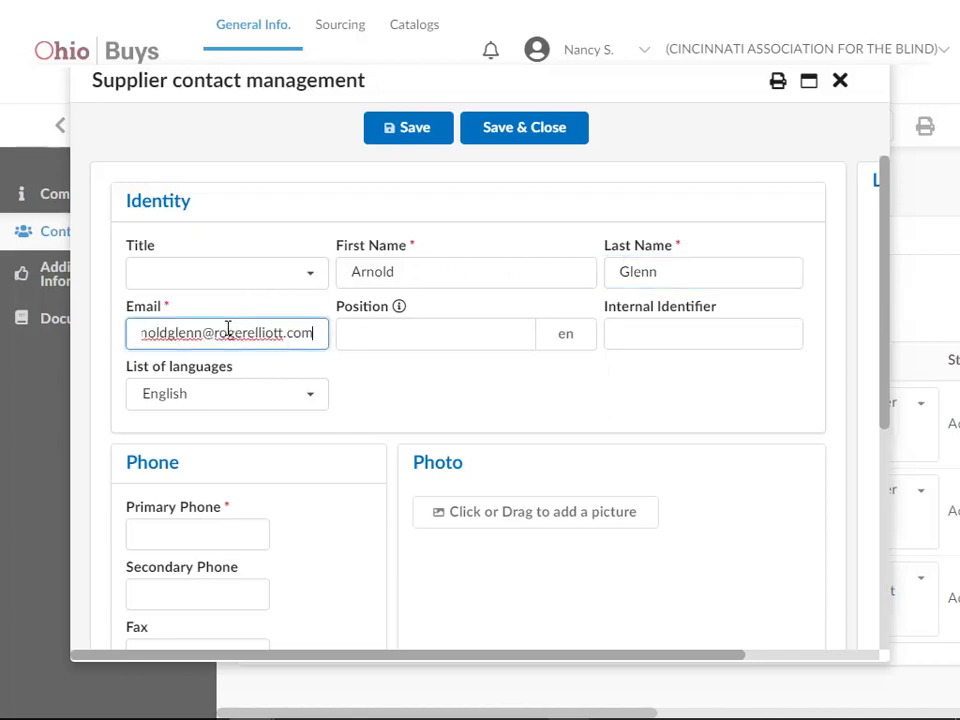
left_click(139, 527)
key("ctrl+v")
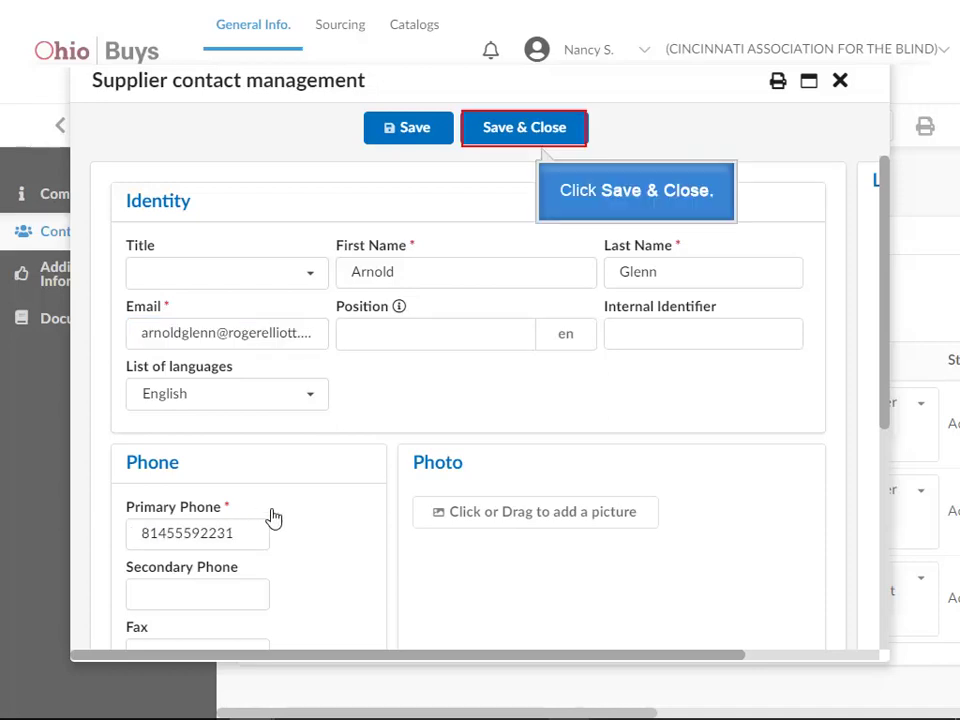
left_click(498, 132)
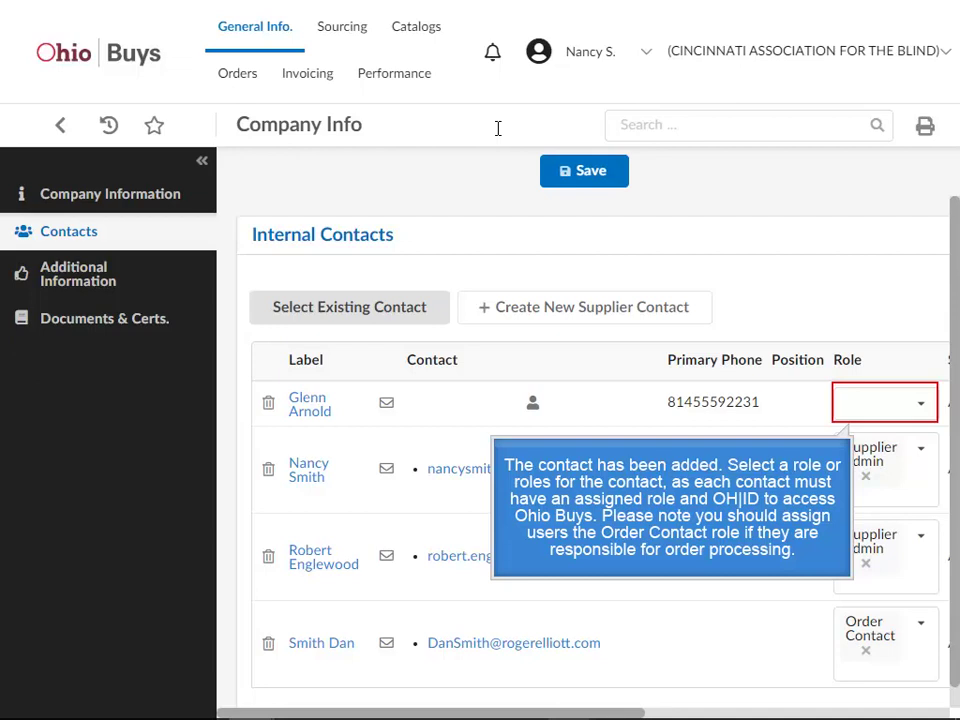
Step: Set the new contact's Role to Order Contact and save
left_click(862, 404)
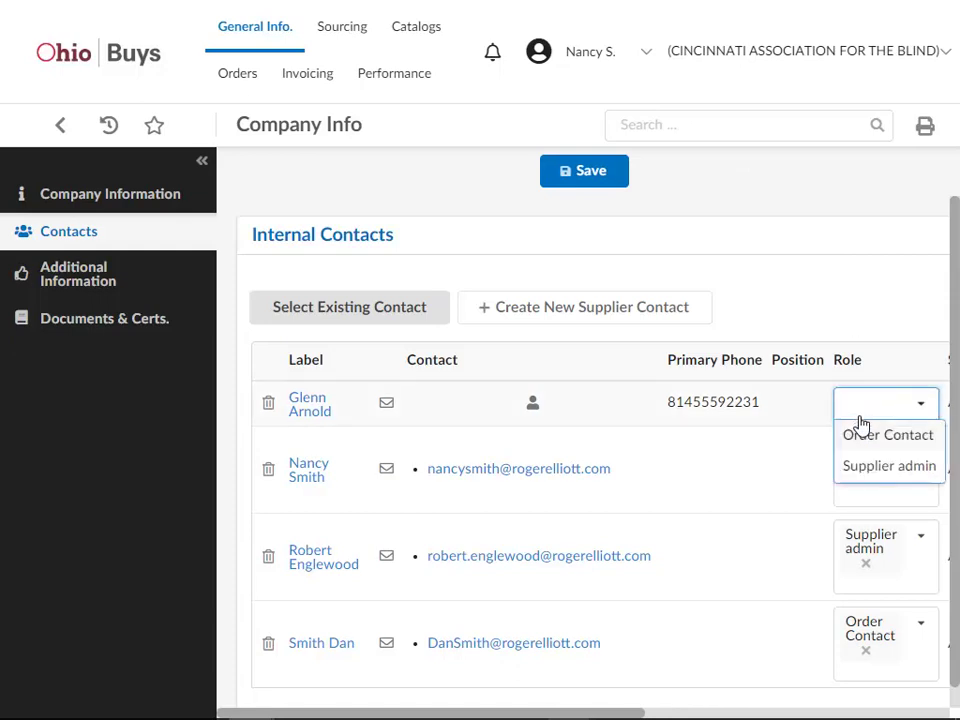
left_click(862, 434)
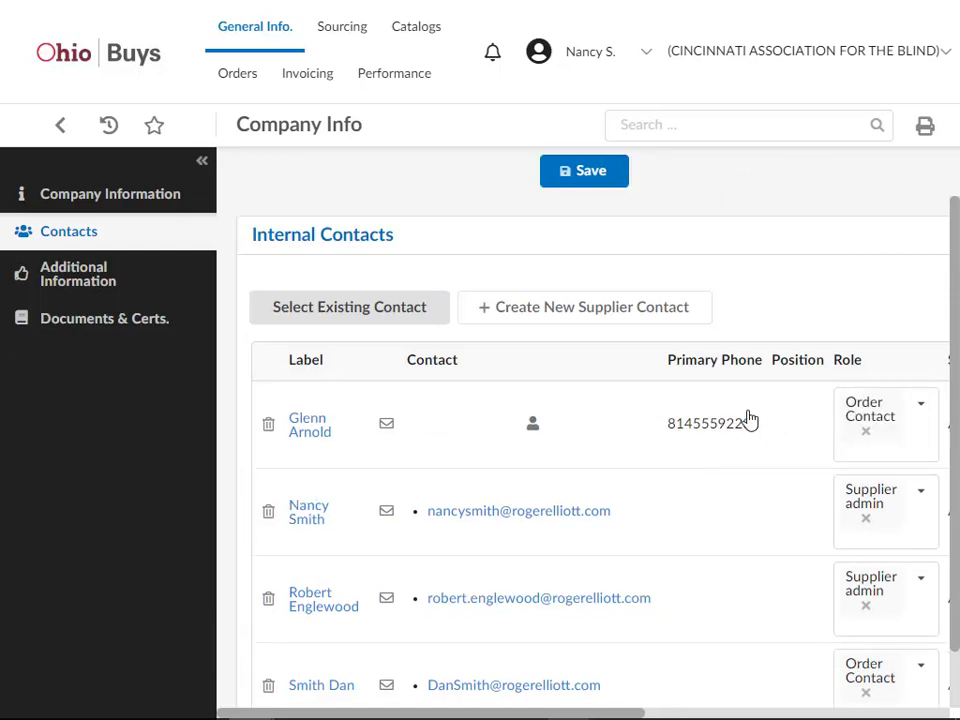
left_click(597, 183)
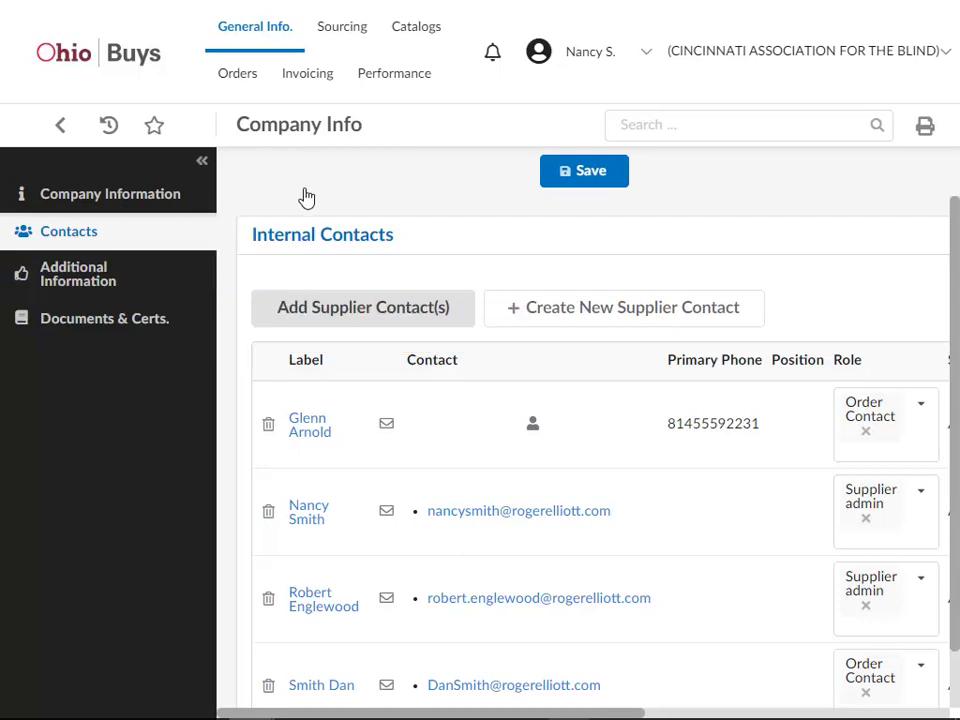
Step: Under Additional Information, open the full Supplier Commodities selector via See All
left_click(116, 270)
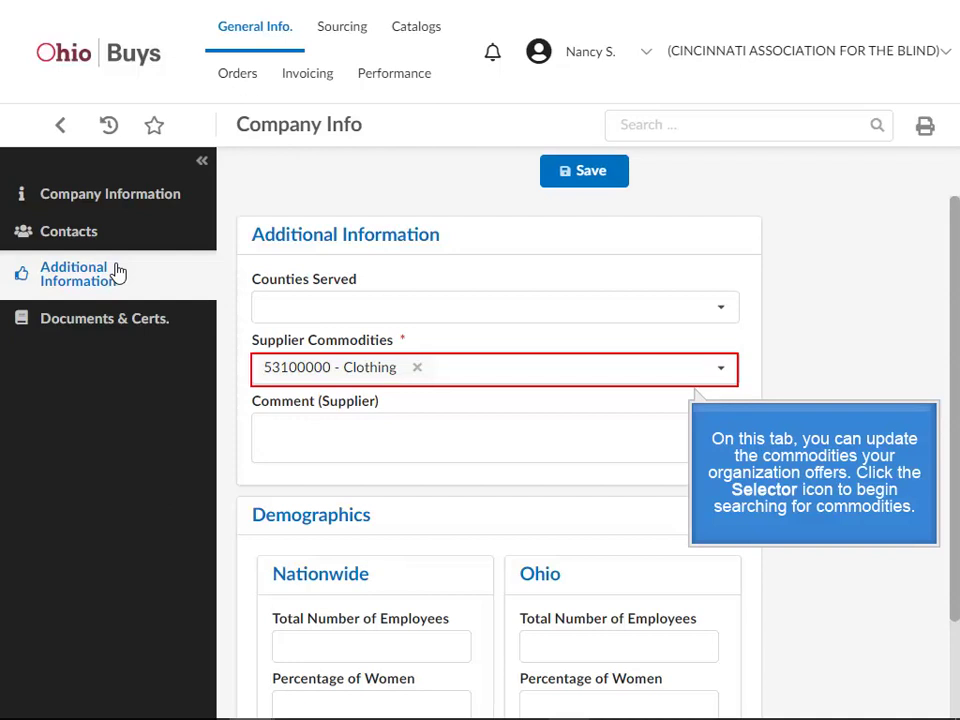
left_click(723, 372)
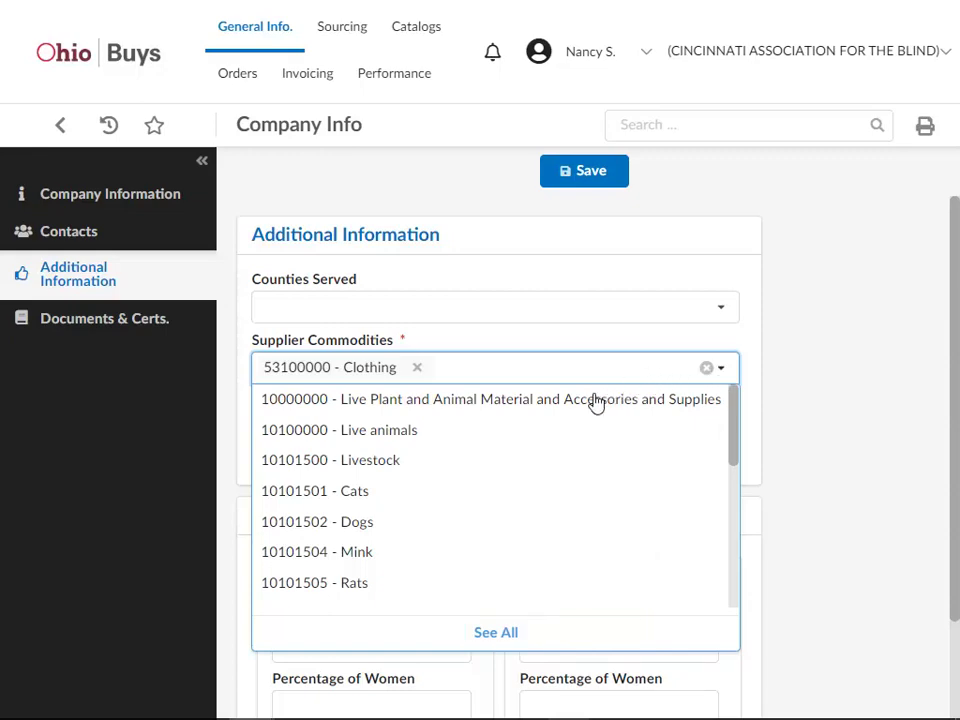
left_click(494, 632)
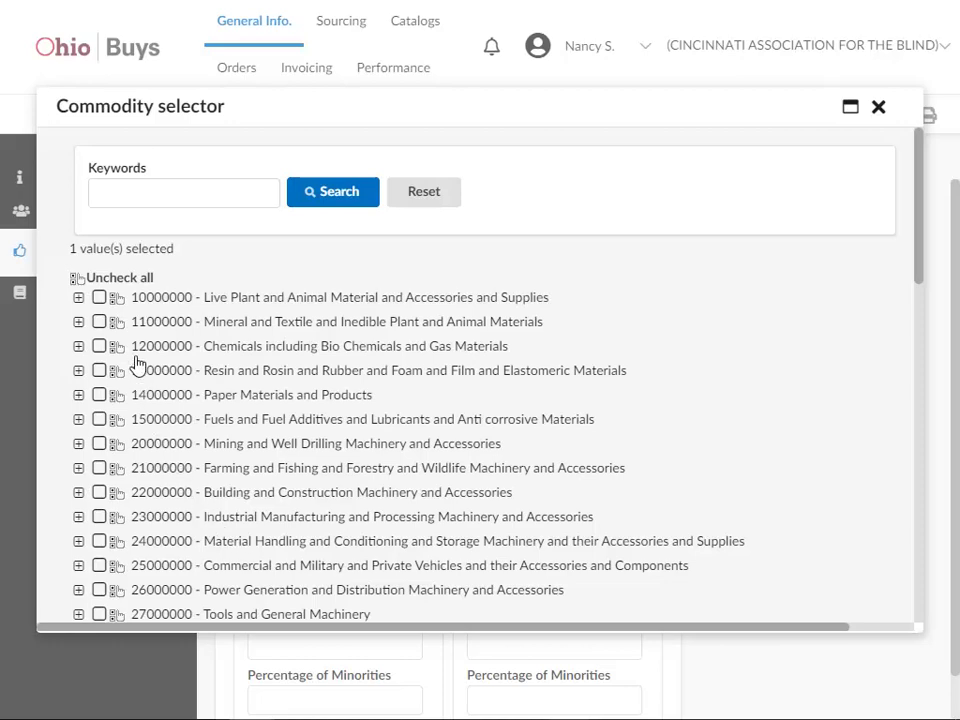
Step: Search 'footwear', check 53110000 Footwear, close the selector and save the supplier commodities
left_click(119, 190)
type("footwear")
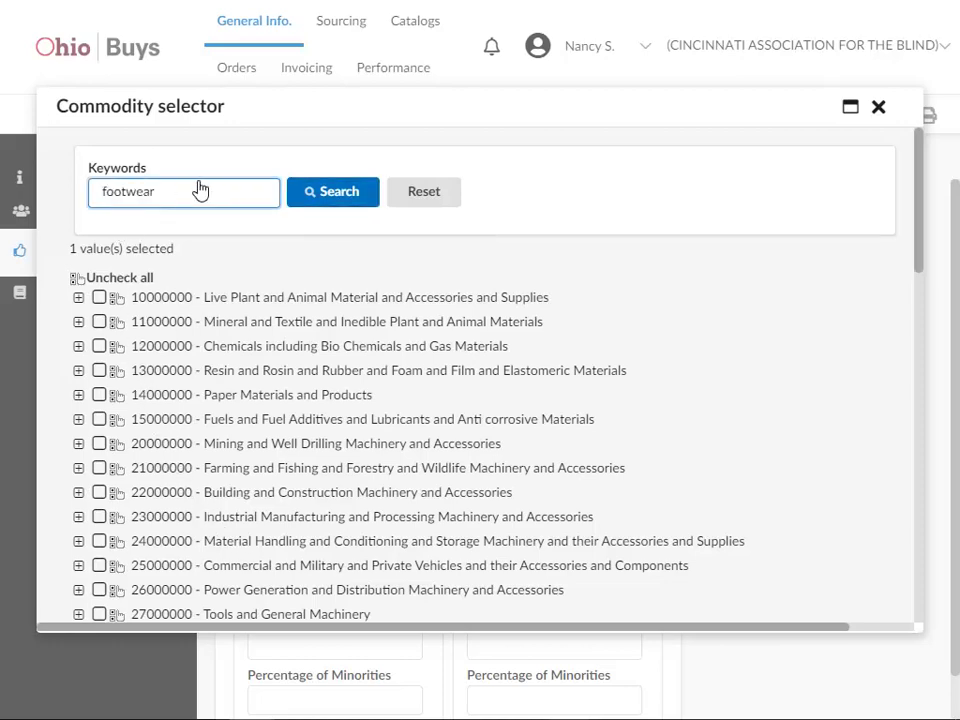
left_click(312, 190)
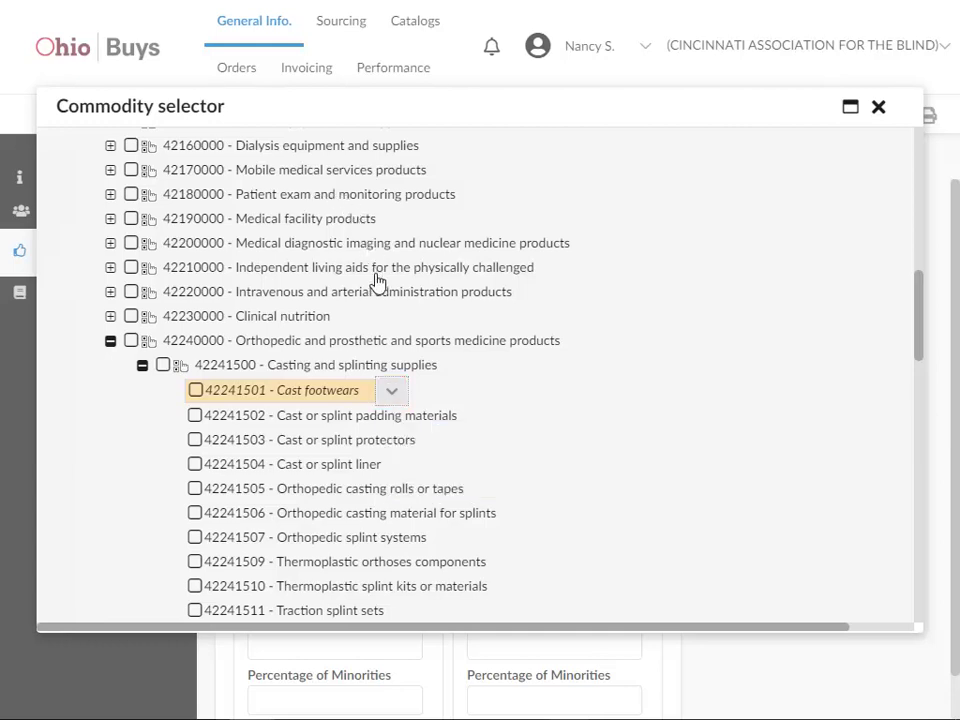
left_click(386, 388)
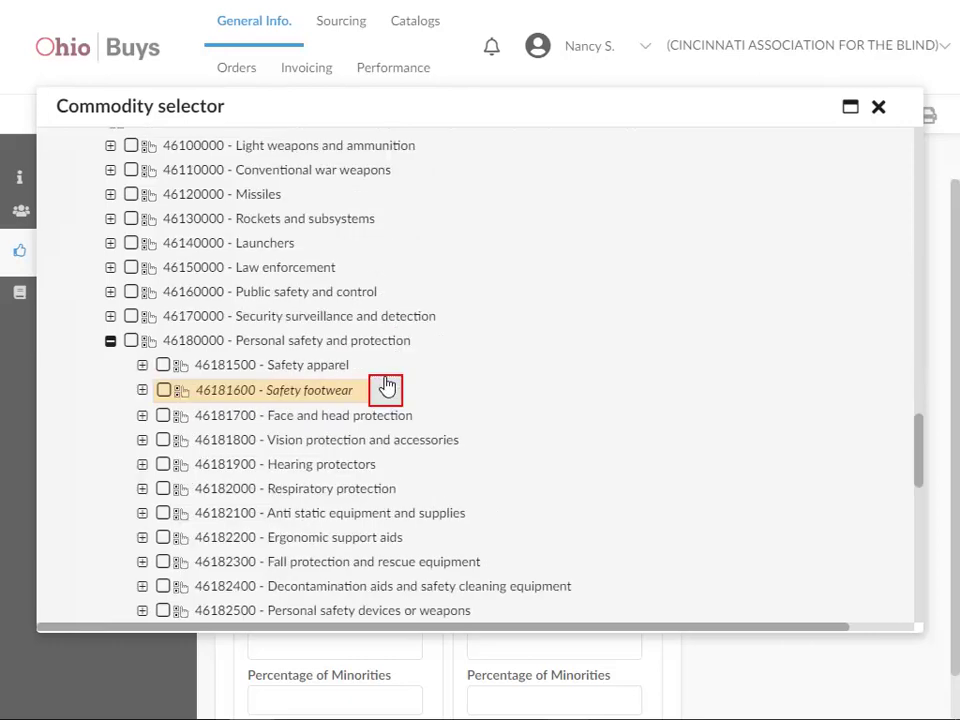
left_click(387, 387)
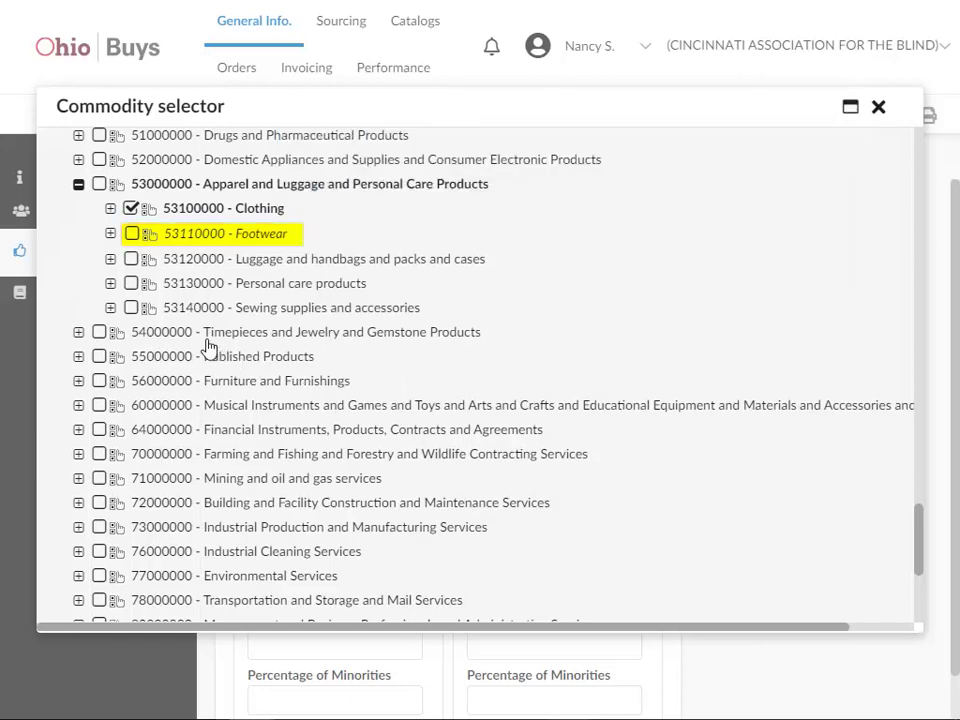
left_click(144, 229)
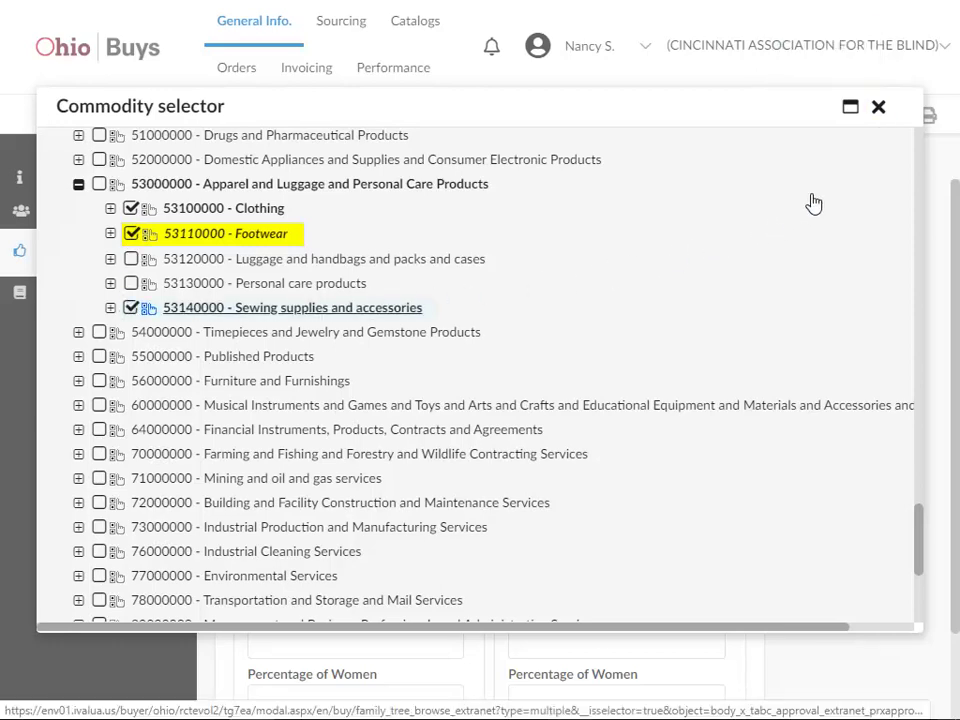
left_click(877, 106)
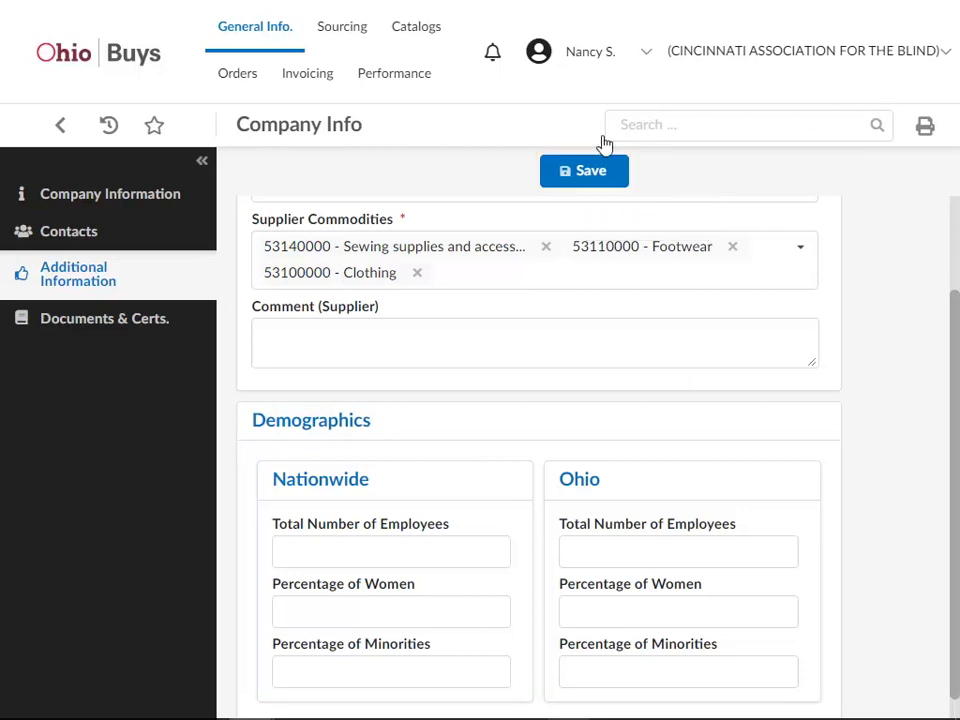
left_click(589, 170)
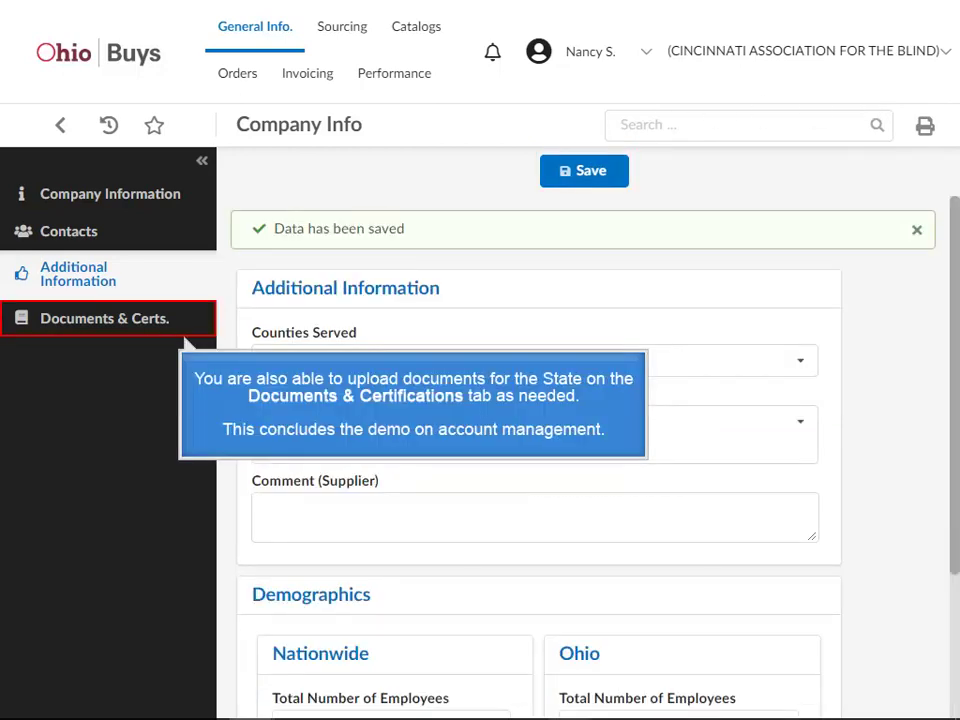